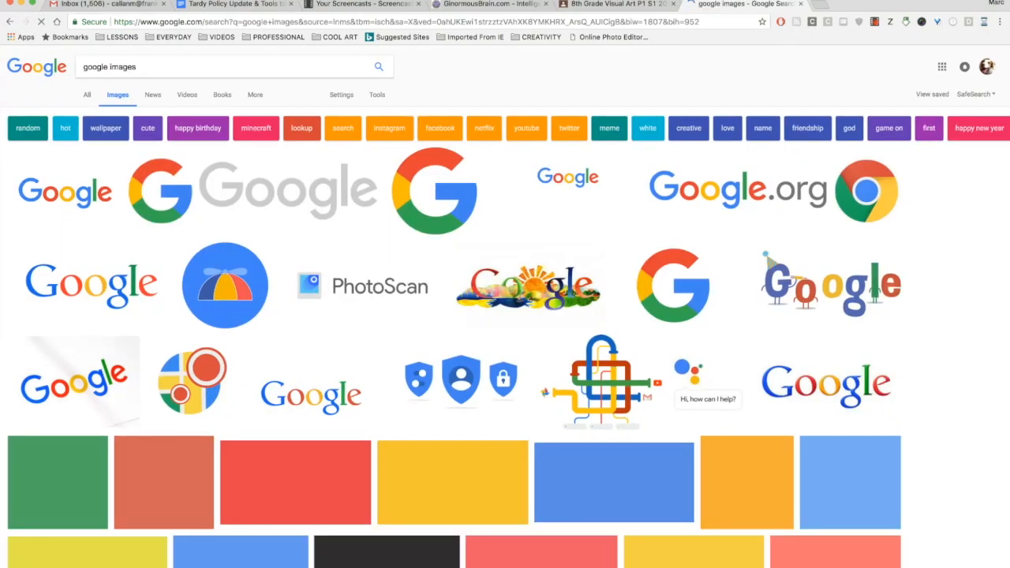
scroll(876, 348, "down", 10)
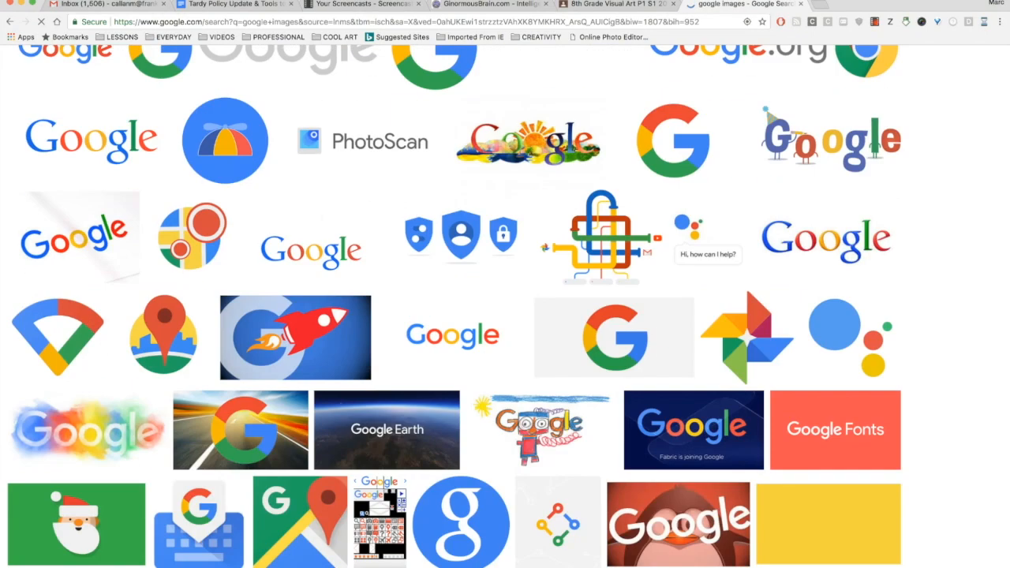
scroll(876, 350, "down", 1)
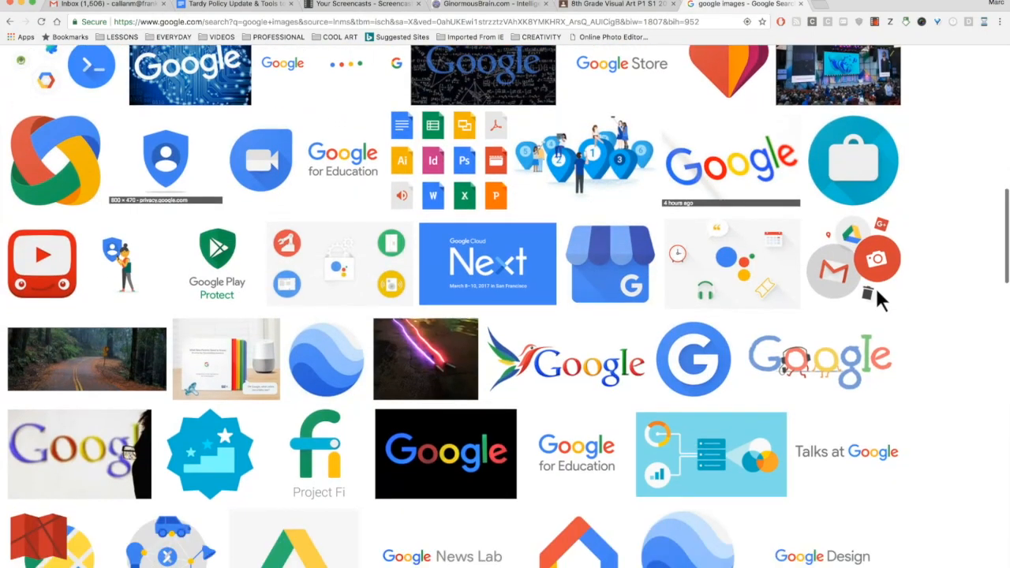
scroll(876, 293, "up", 2)
scroll(877, 415, "up", 1)
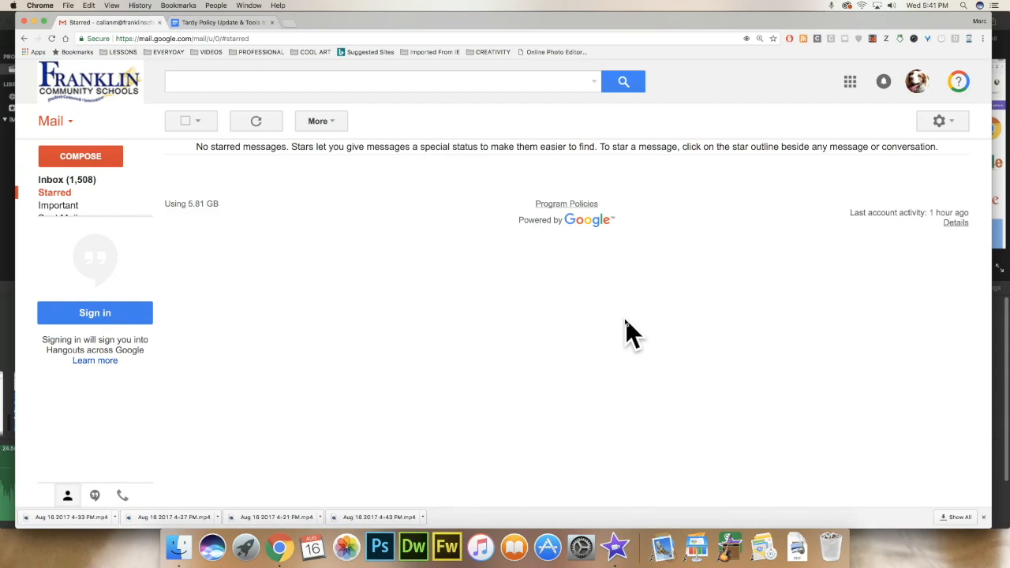
- Open the mail Labs settings and check whether the Canned Responses lab is enabled
left_click(945, 119)
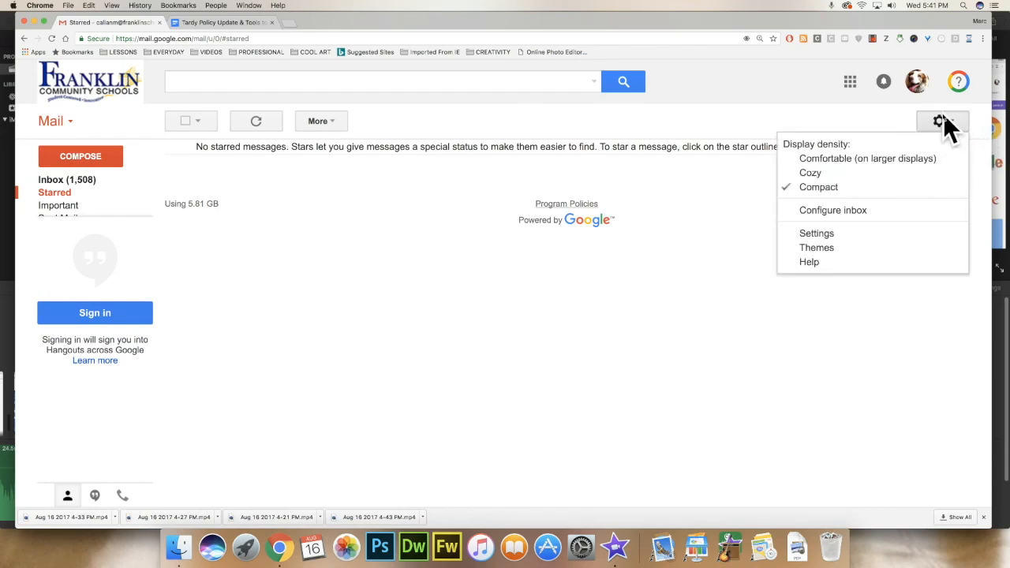
left_click(850, 239)
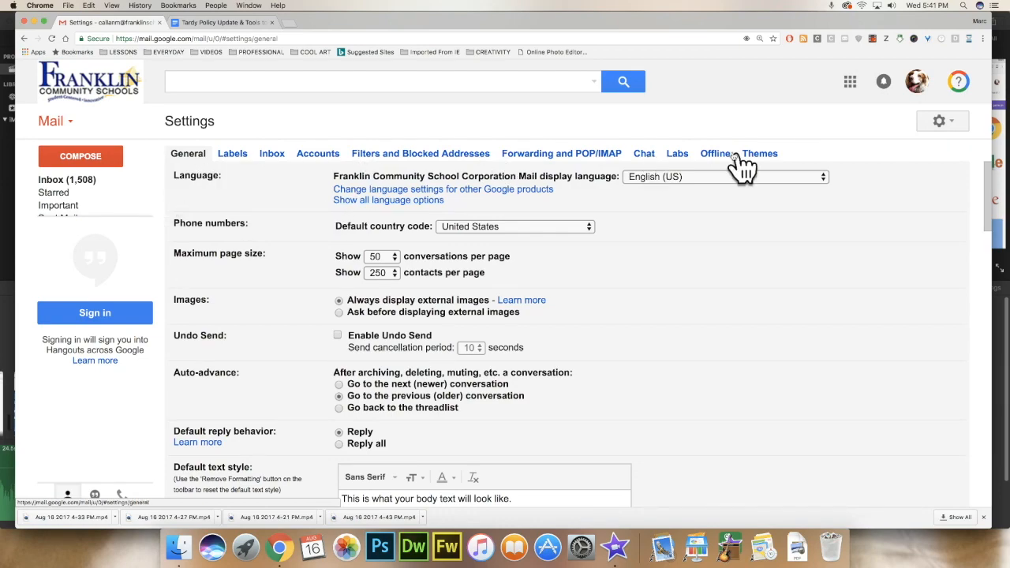
left_click(677, 156)
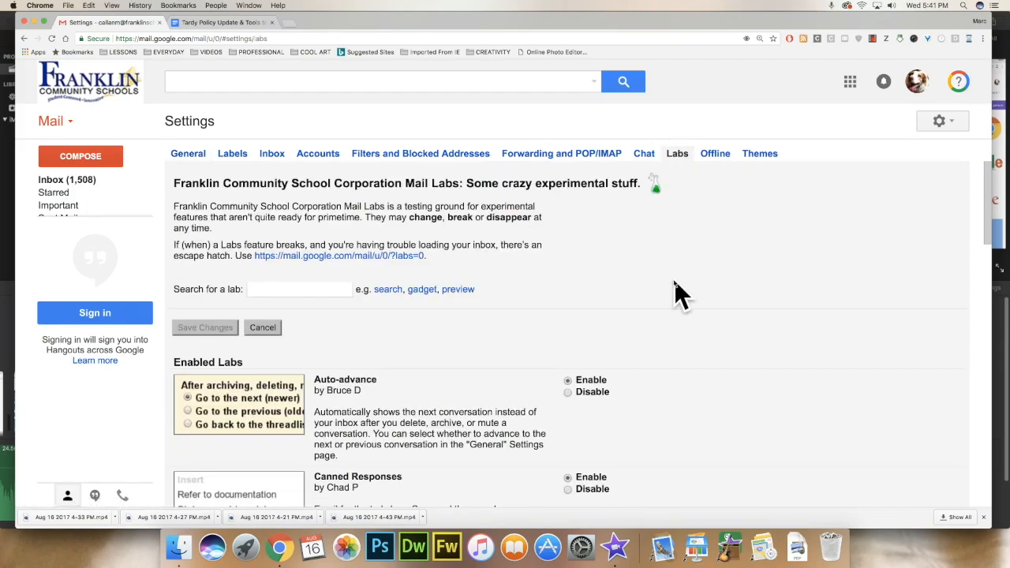
scroll(679, 344, "down", 3)
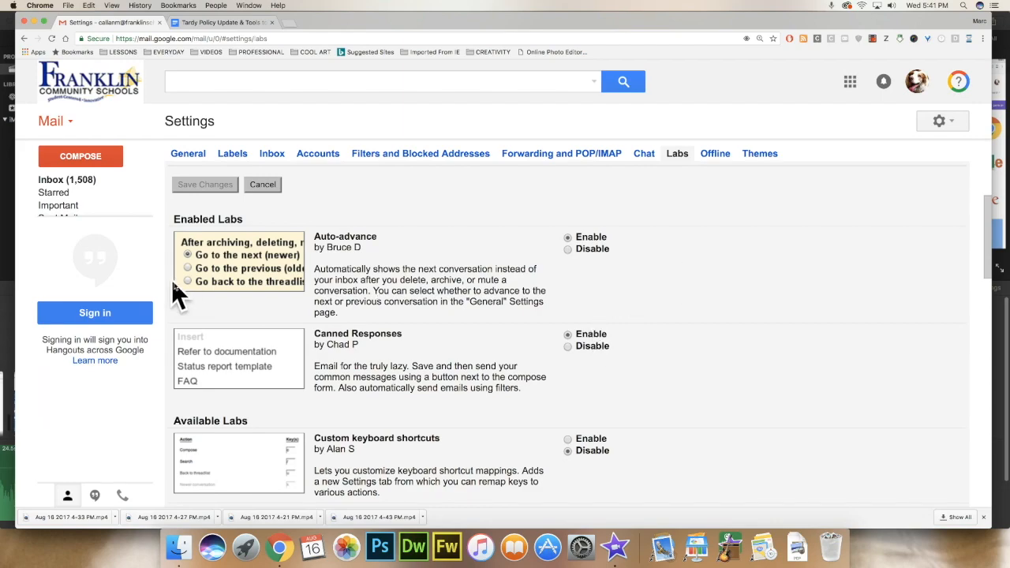
- Start a new message and create a new canned response named "3rd Tardy Notification" from it
left_click(89, 159)
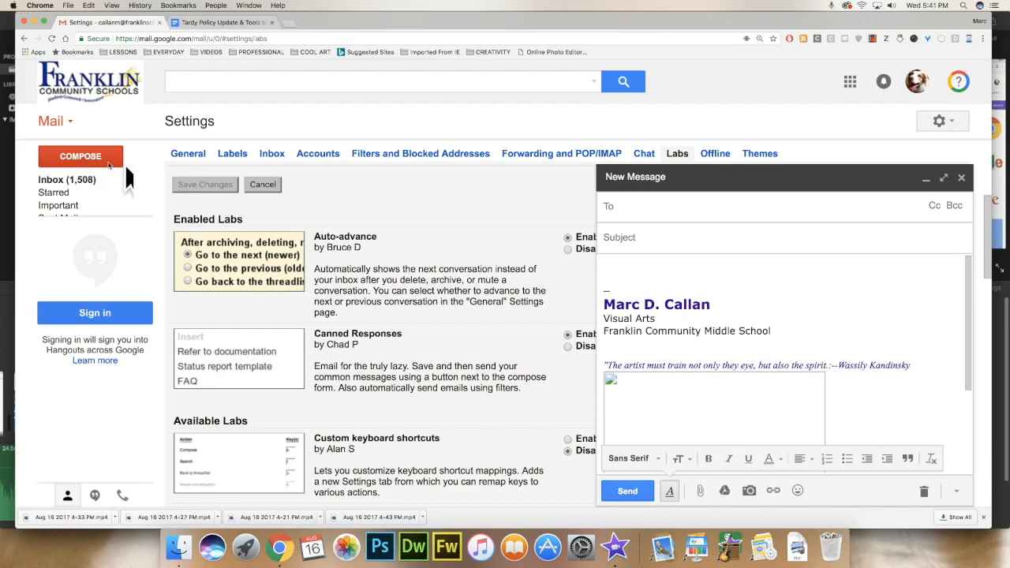
left_click(956, 491)
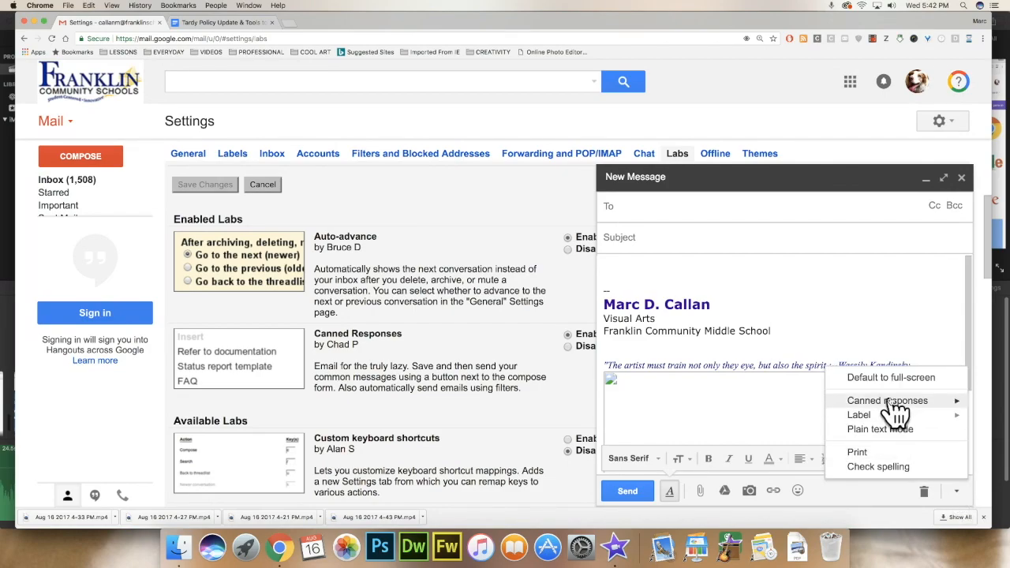
mouse_move(896, 408)
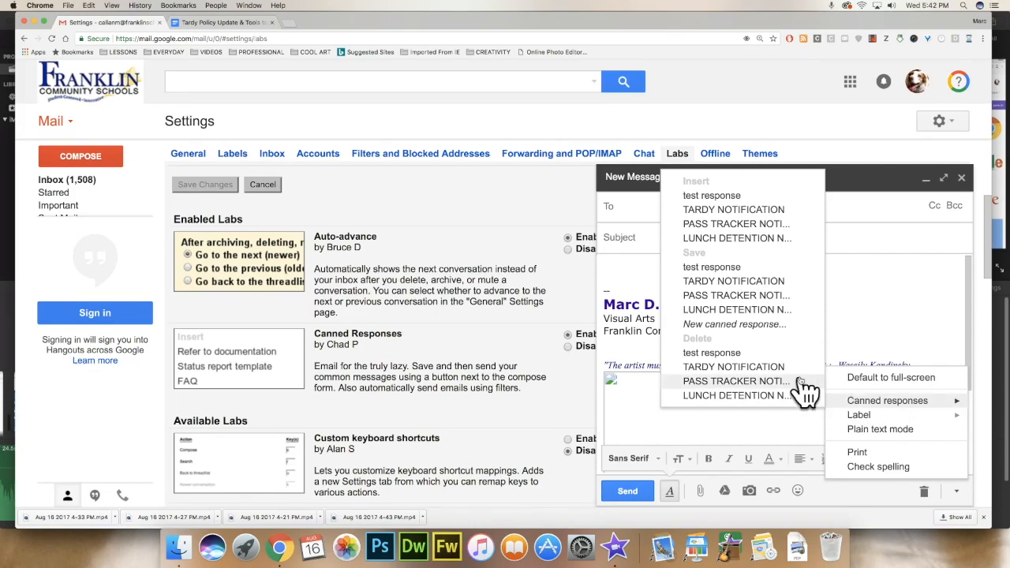
left_click(748, 325)
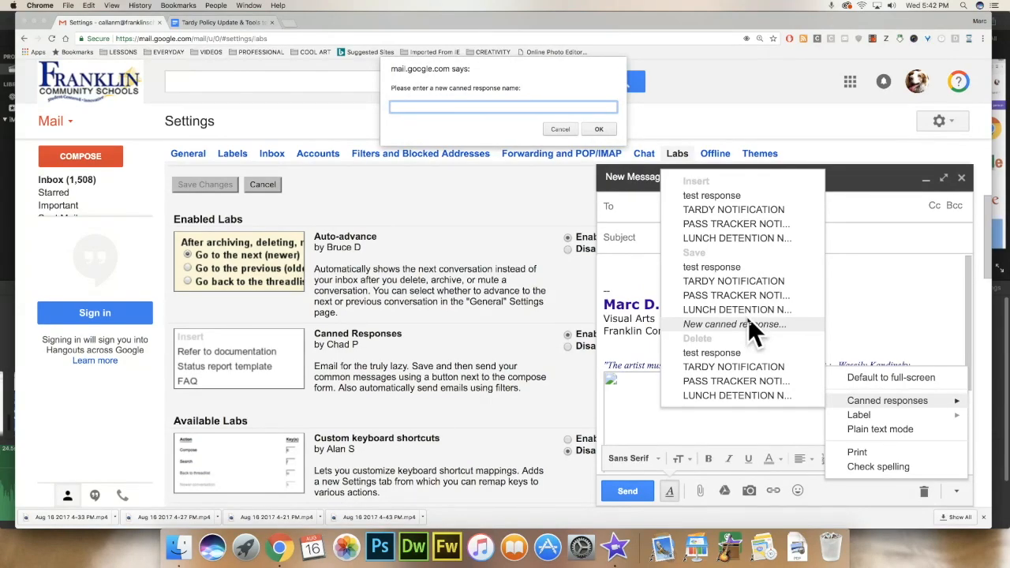
type("3rd Tardy Notification")
key("Return")
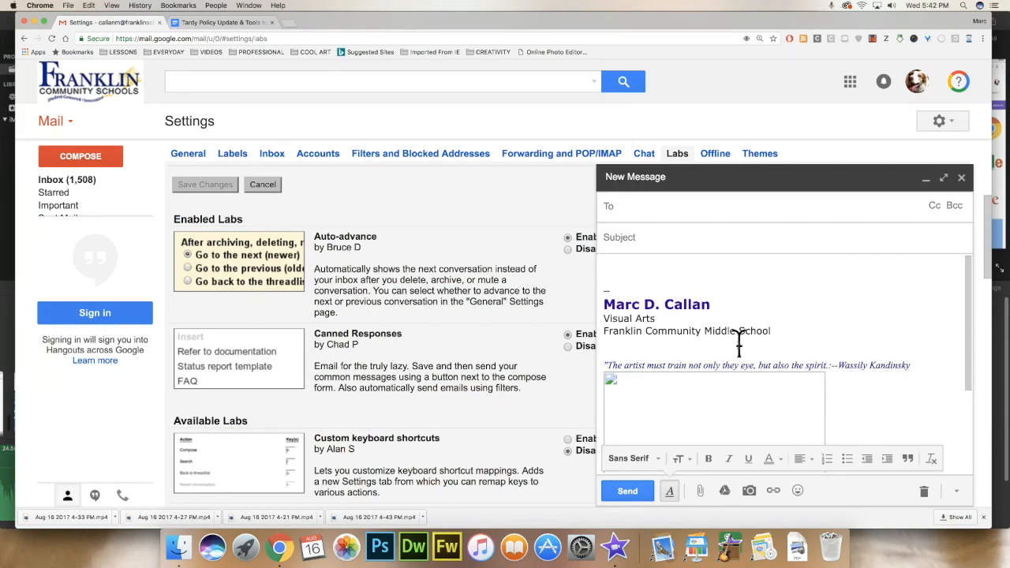
- Give the new message the subject "3rd Tardy Notification"
left_click(708, 244)
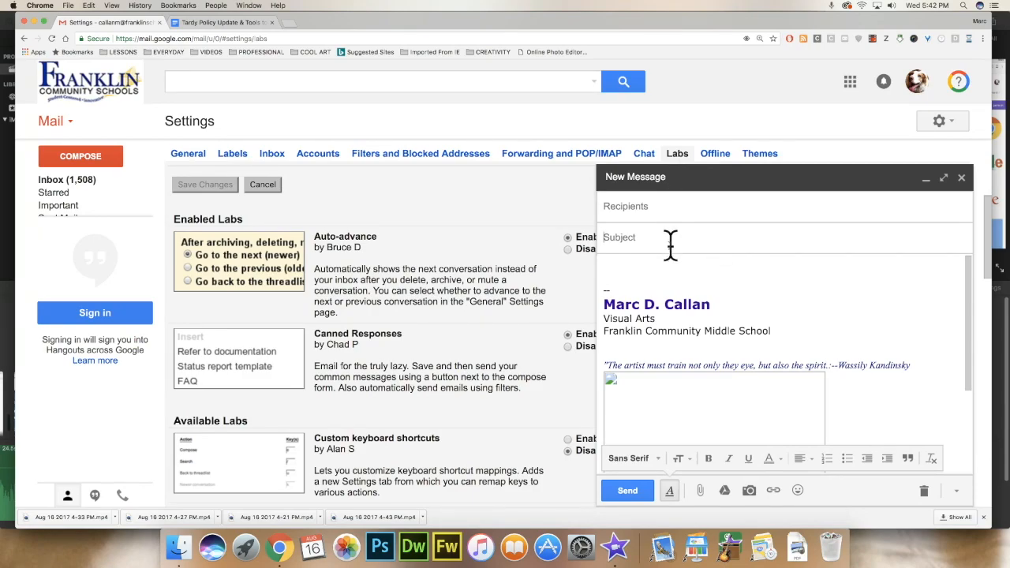
type("3rd Tardy Notification")
left_click(696, 271)
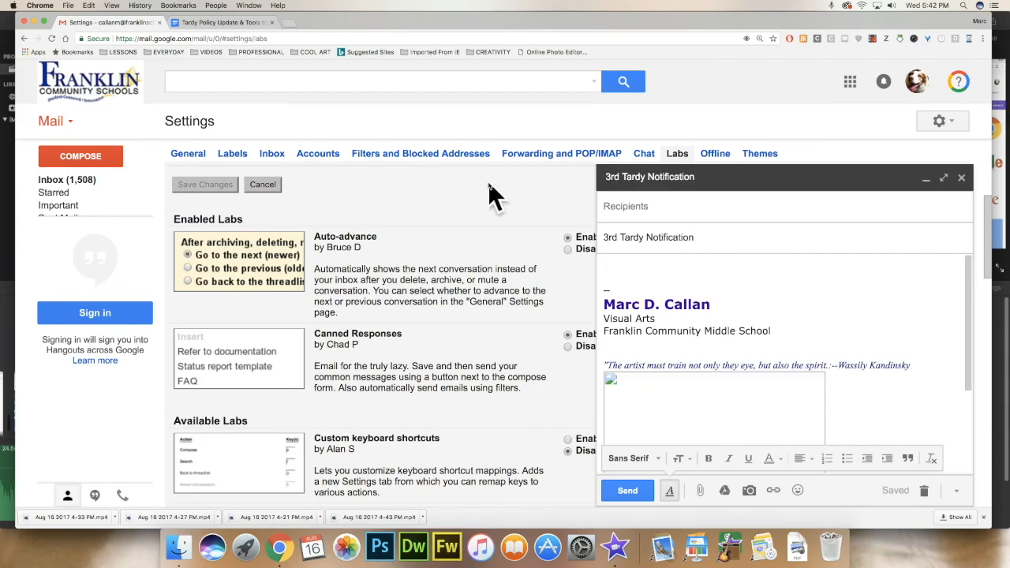
- Copy the parent/guardian letter from the Tardy Policy document and paste it above the message's signature, matching the message style
left_click(216, 22)
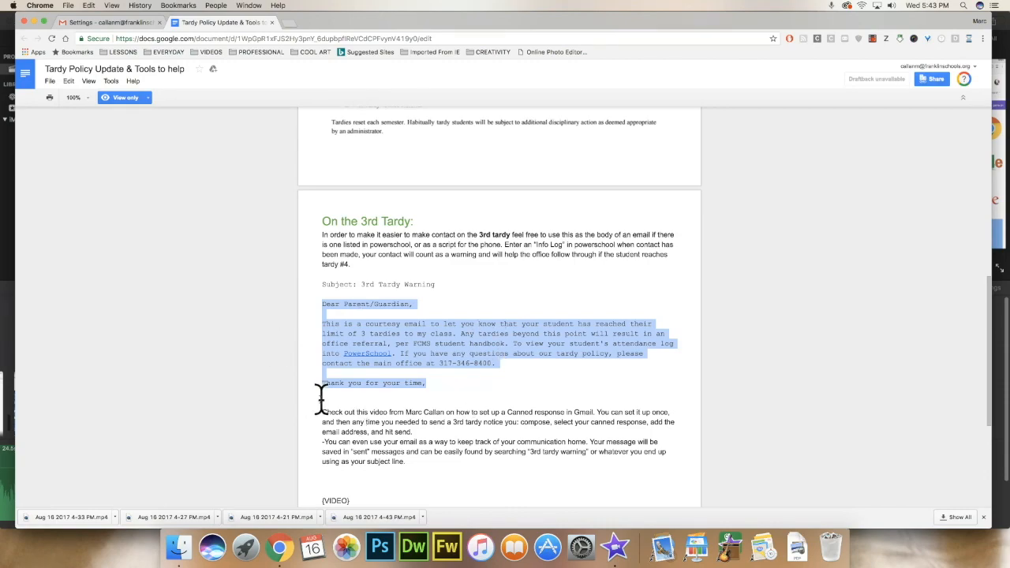
right_click(387, 349)
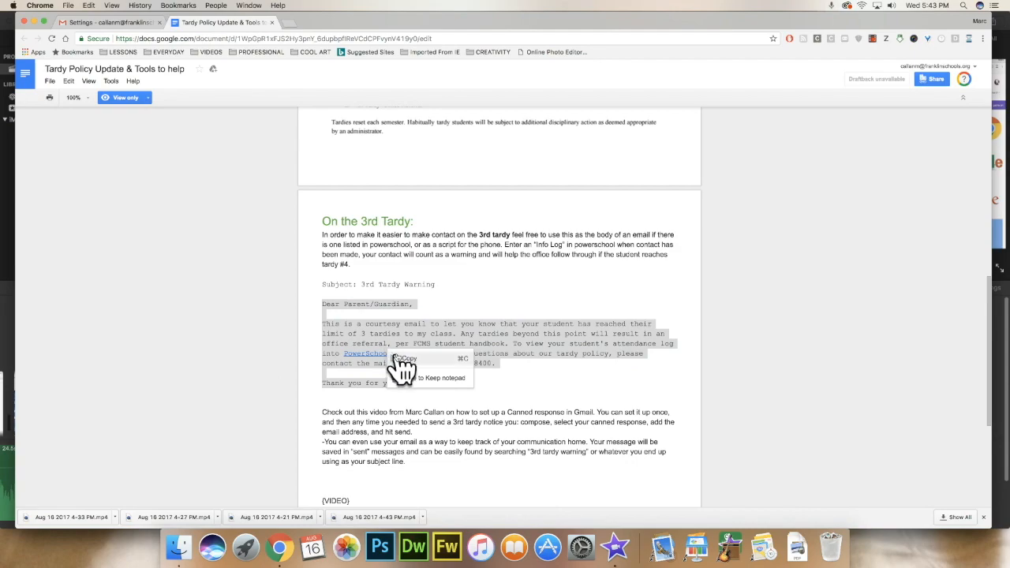
left_click(404, 360)
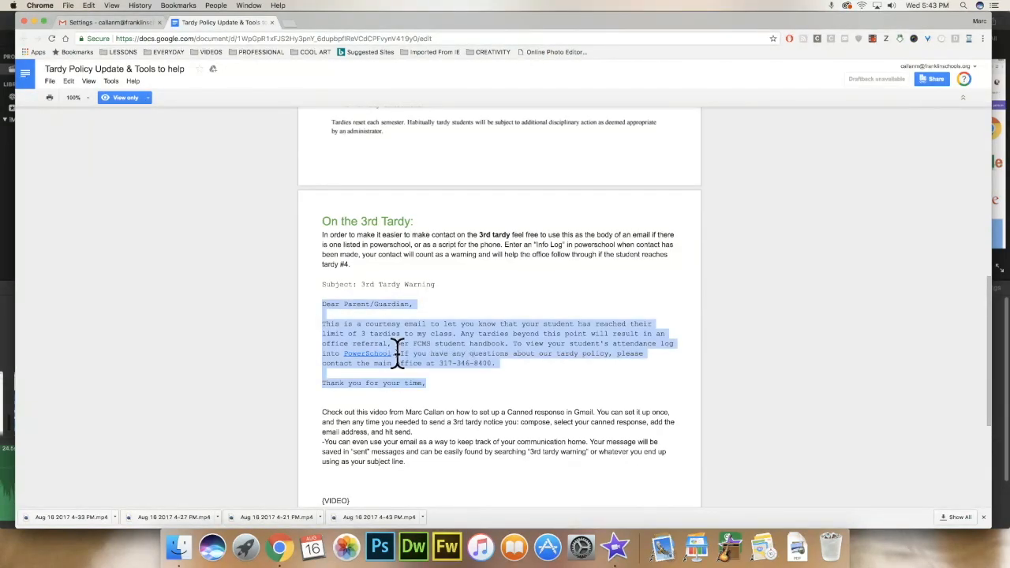
left_click(111, 22)
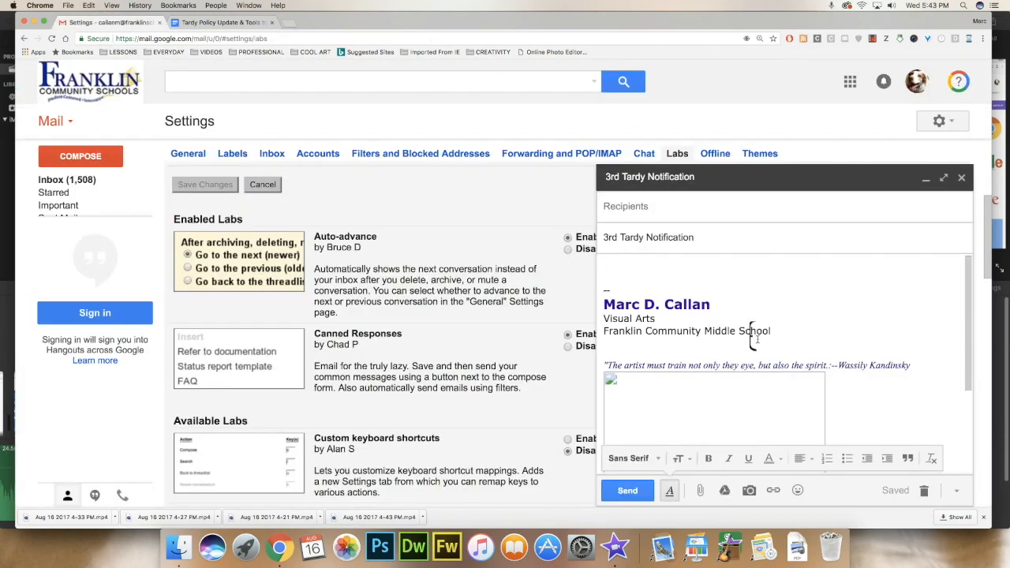
right_click(608, 269)
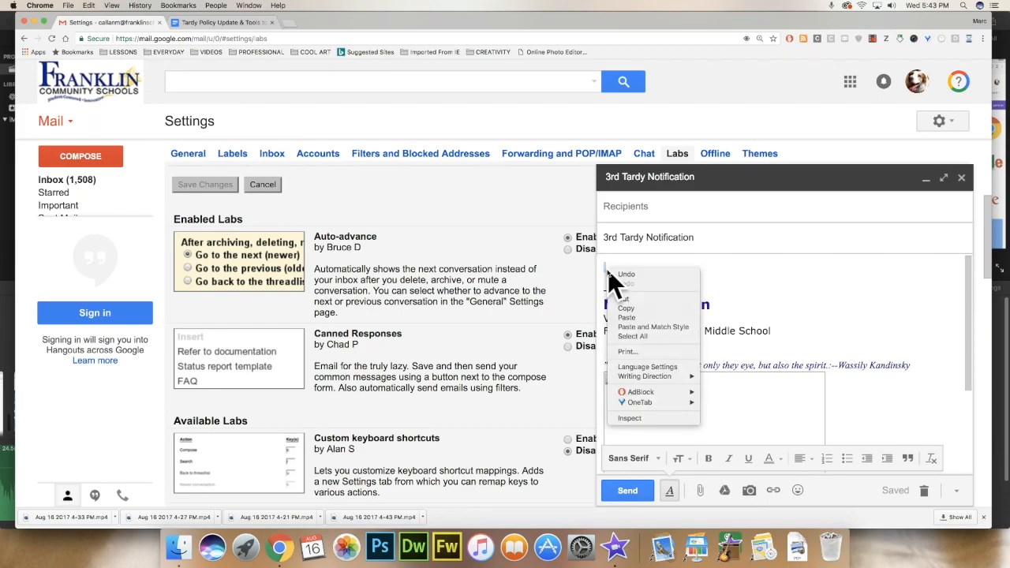
left_click(665, 328)
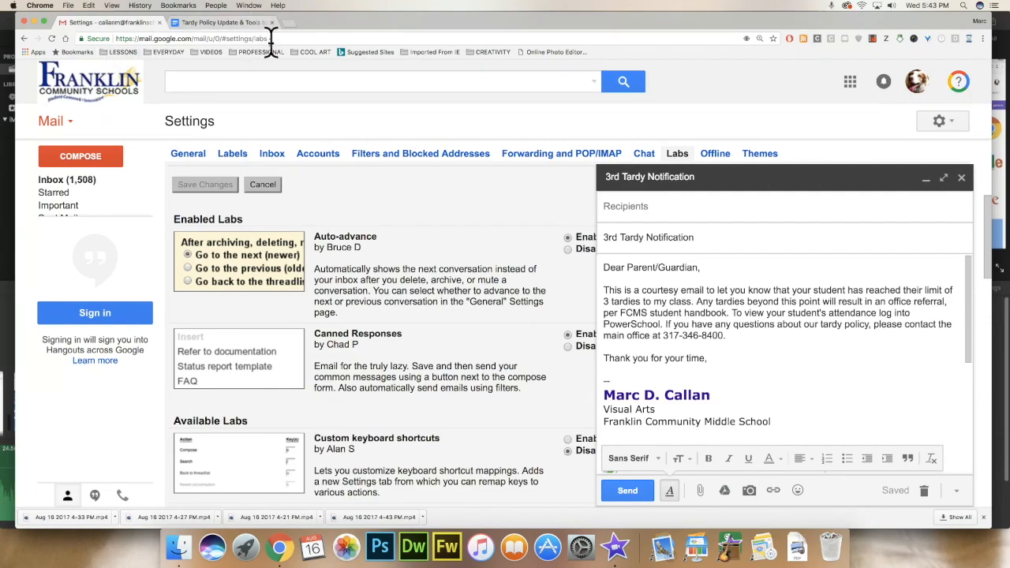
left_click(218, 24)
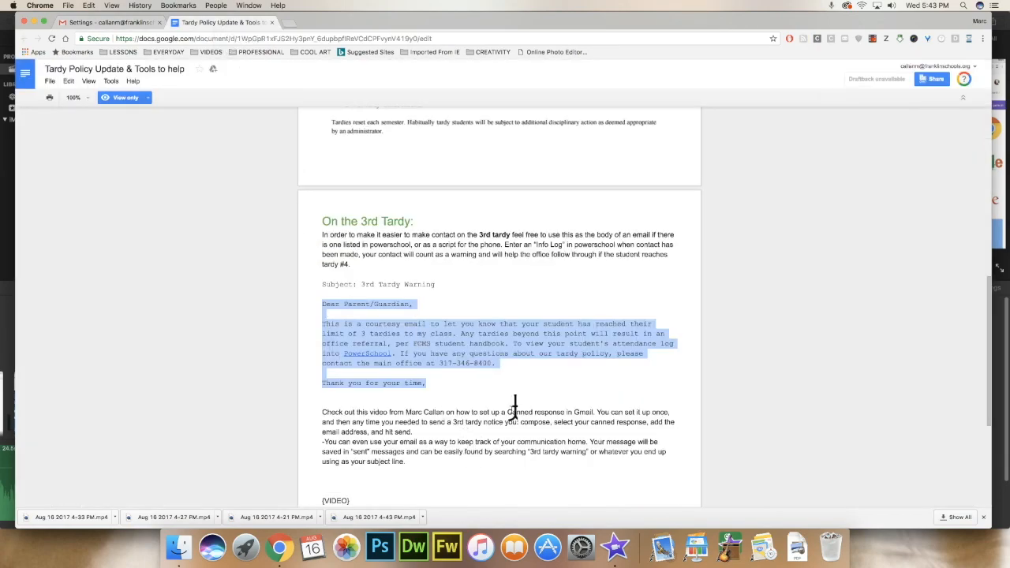
left_click(100, 23)
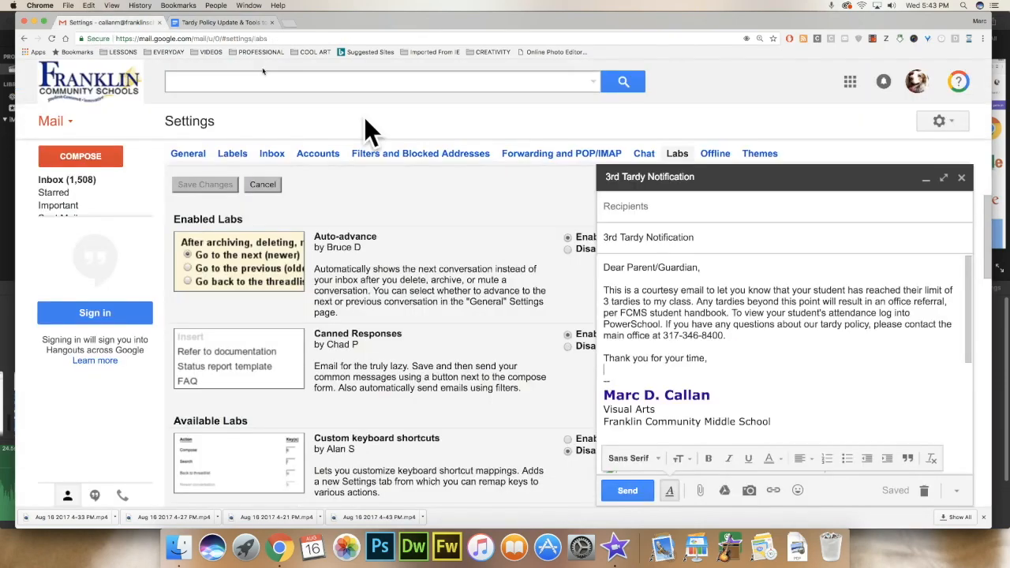
- Add the teacher's name on its own line below "Thank you for your time," in the message body
left_click(734, 368)
key("Return")
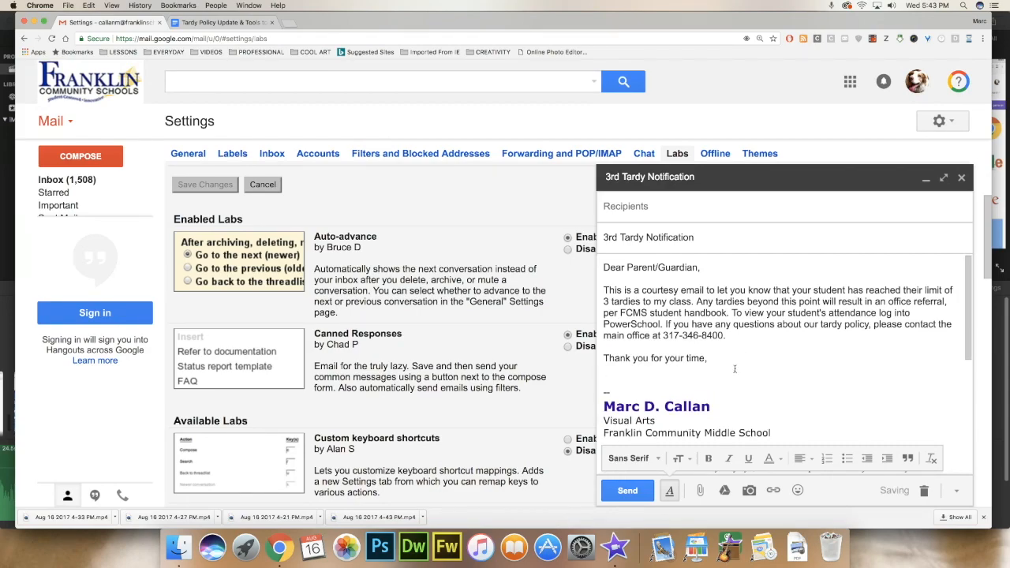
type("Mr. Callan")
key("Return")
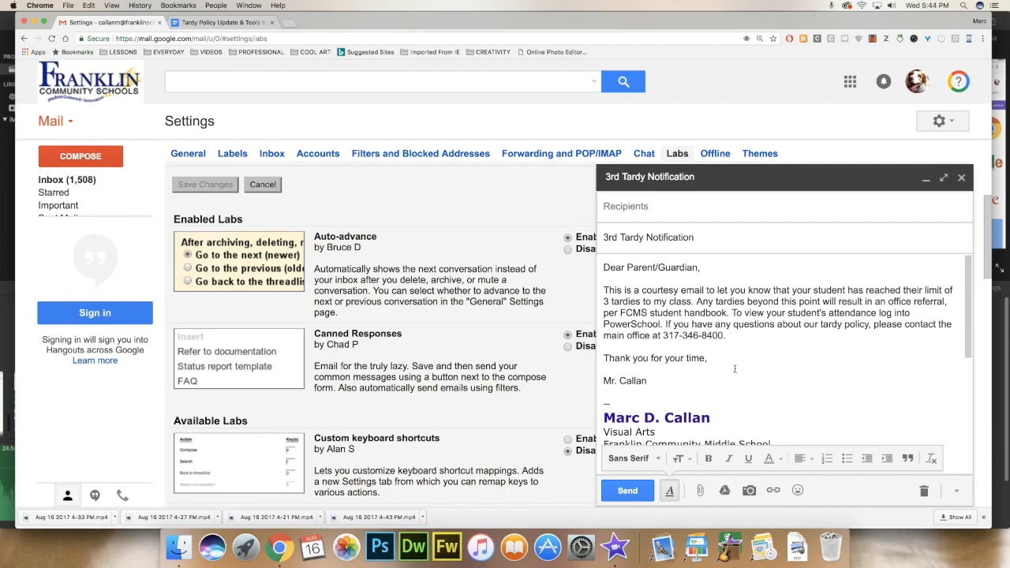
- Overwrite the saved "3rd Tardy Notification" canned response with the current message, and discard the draft
left_click(955, 488)
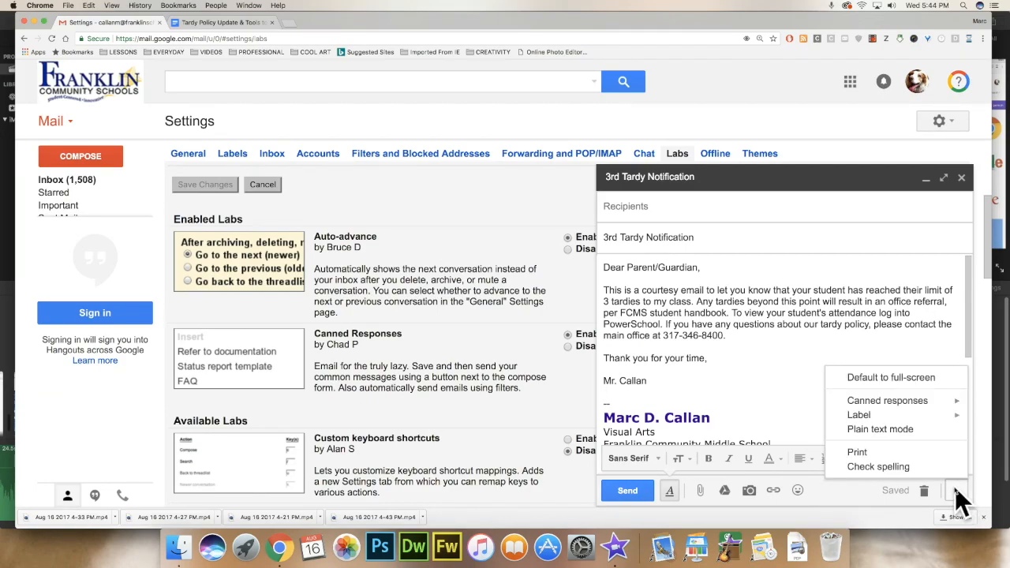
mouse_move(930, 408)
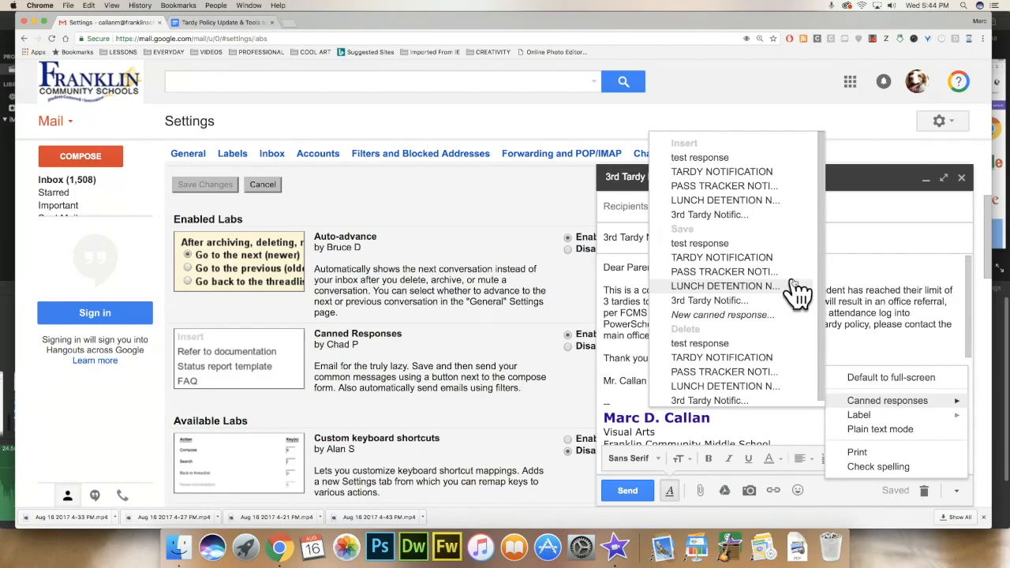
left_click(747, 302)
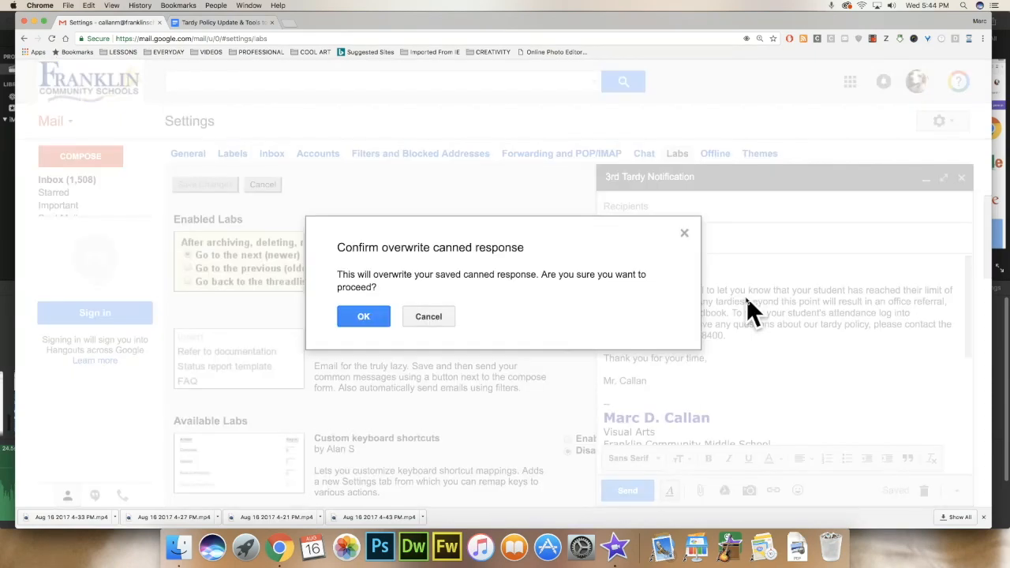
left_click(366, 316)
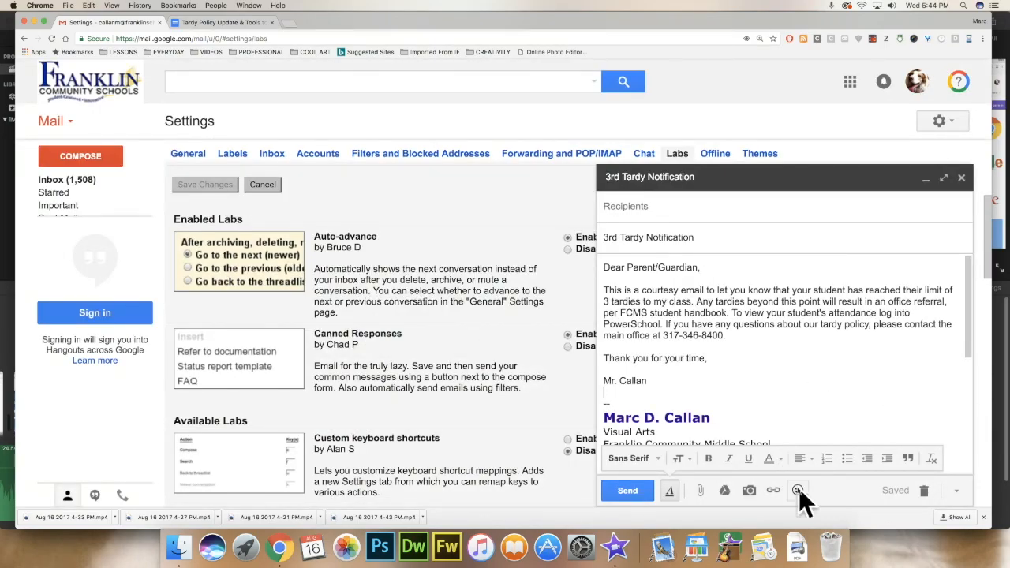
left_click(926, 489)
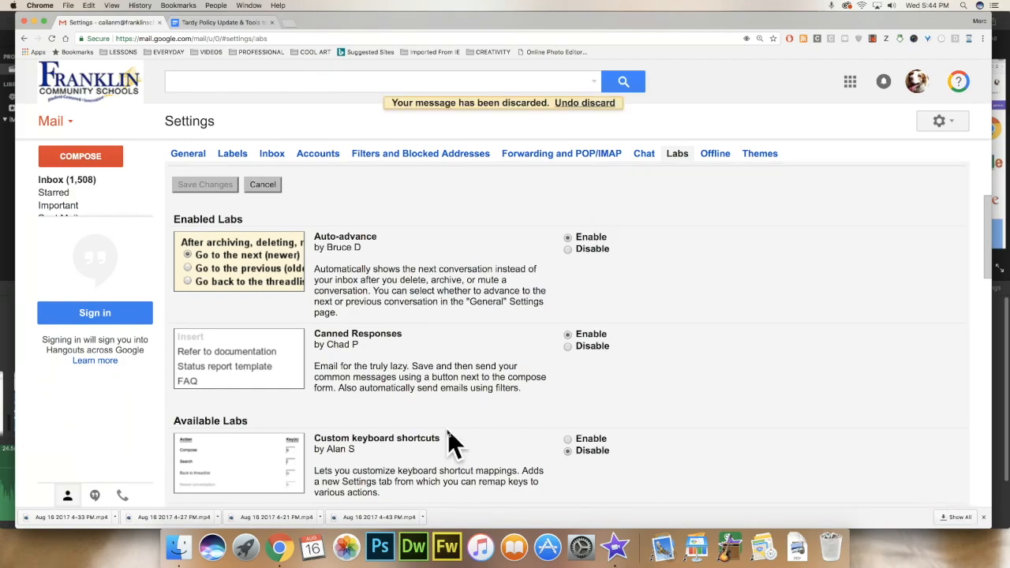
- Start a new message and address it to the first suggested contact matching the recipient's first name
left_click(78, 160)
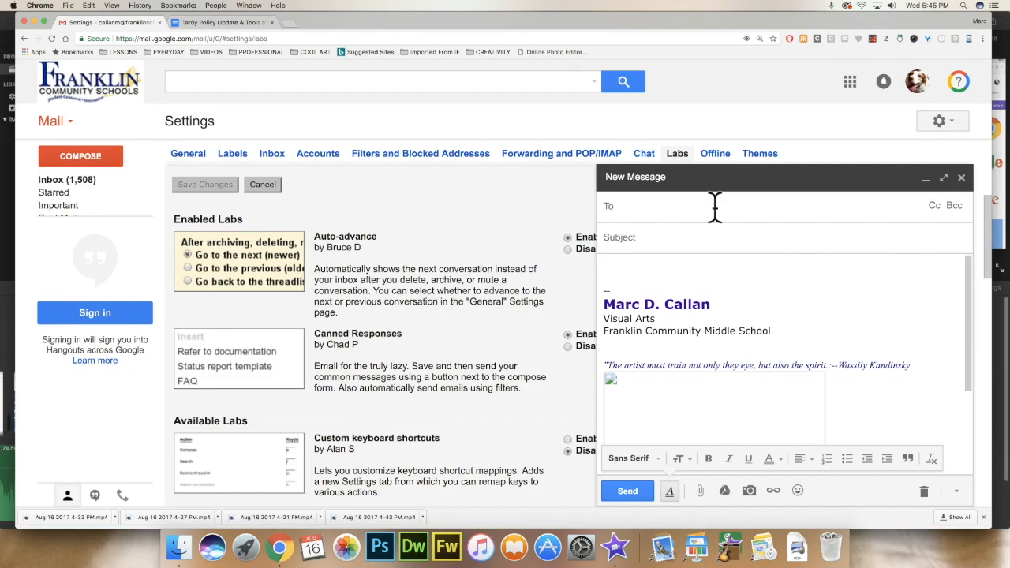
type("steph")
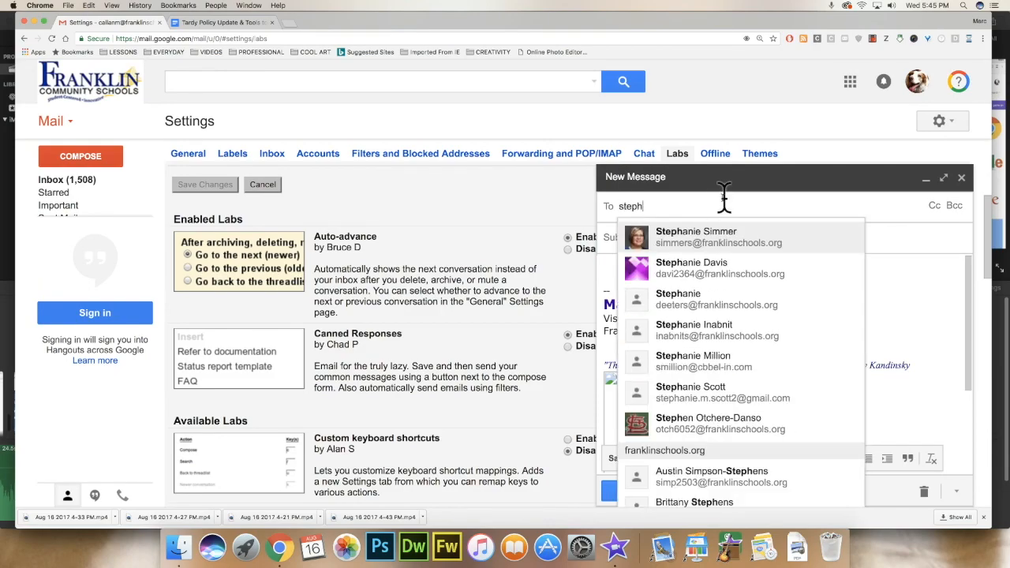
left_click(675, 238)
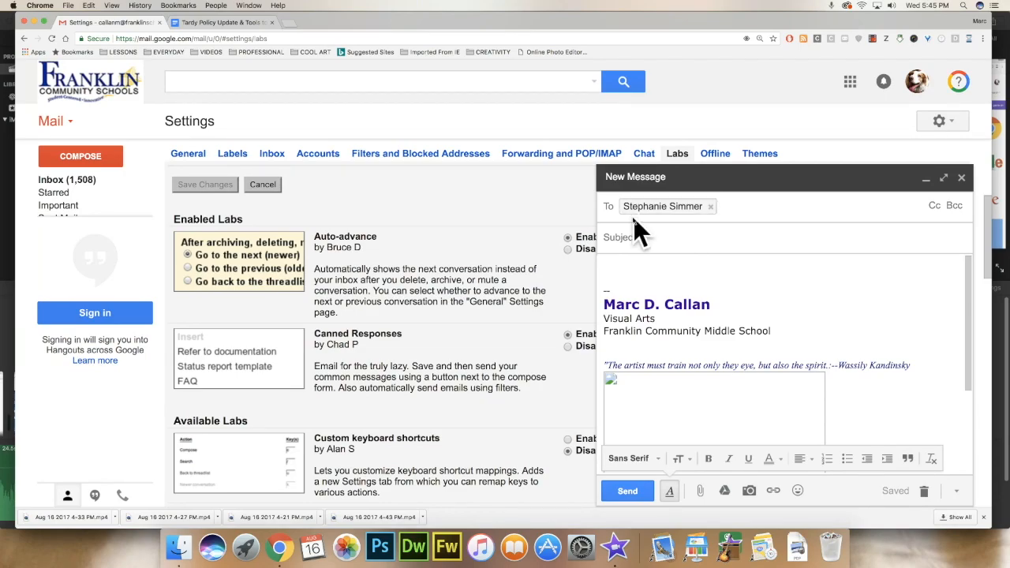
mouse_move(631, 213)
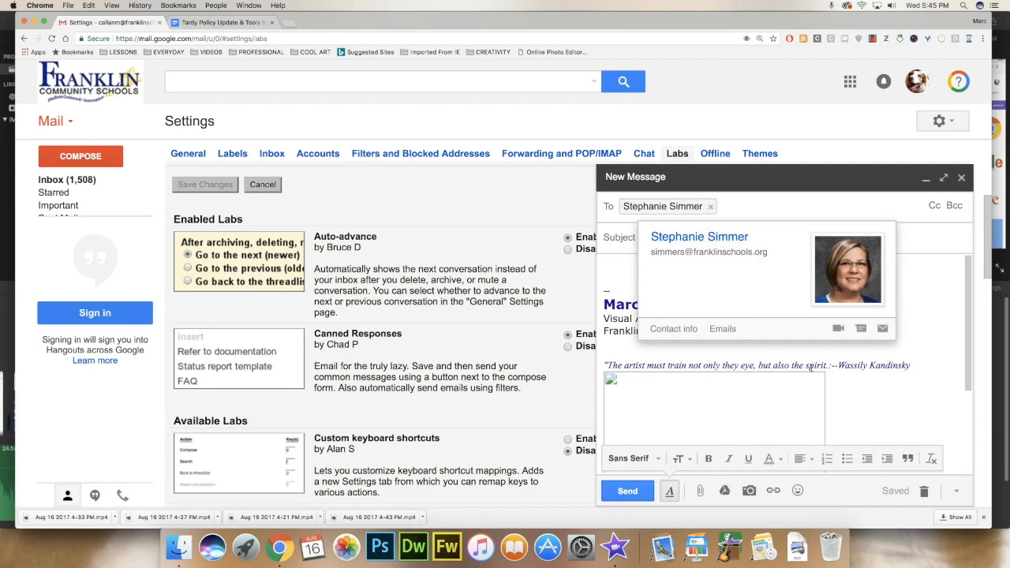
- Insert the "3rd Tardy Notification" canned response into the message and send it
left_click(956, 492)
mouse_move(924, 406)
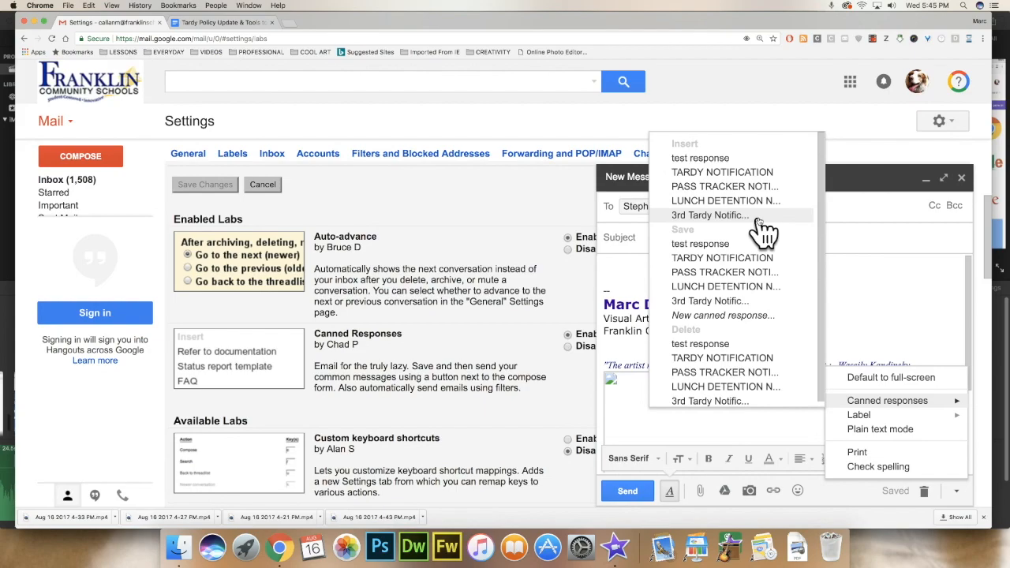
left_click(710, 215)
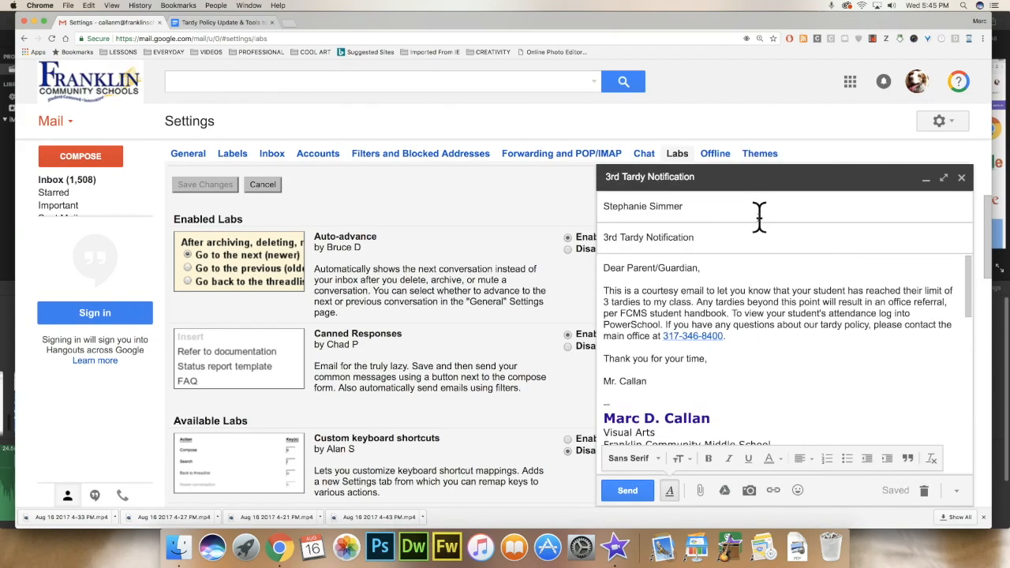
left_click(624, 490)
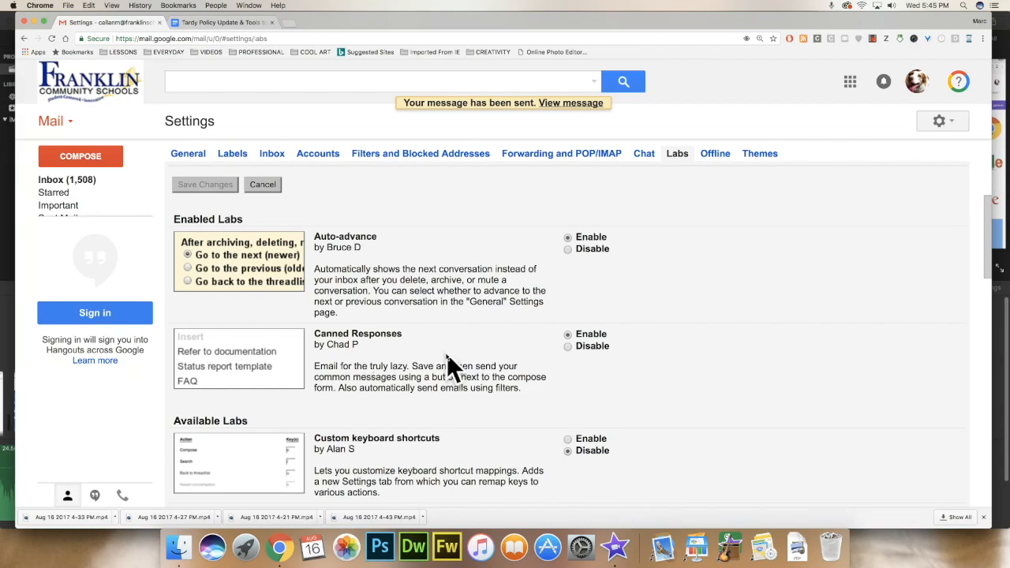
- Review the canned response options for inserting, saving and deleting in a blank new message, and close it
left_click(79, 158)
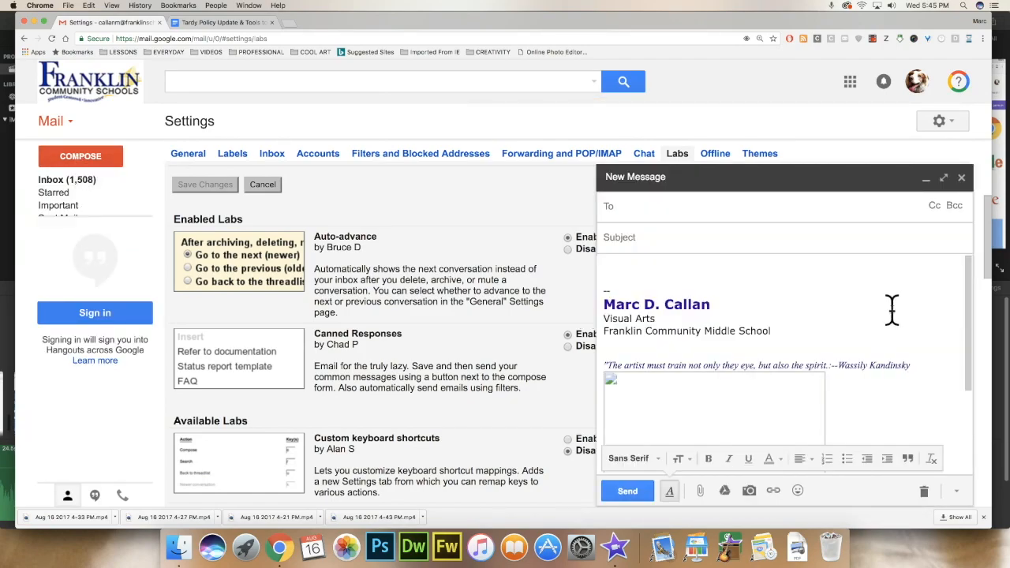
left_click(956, 491)
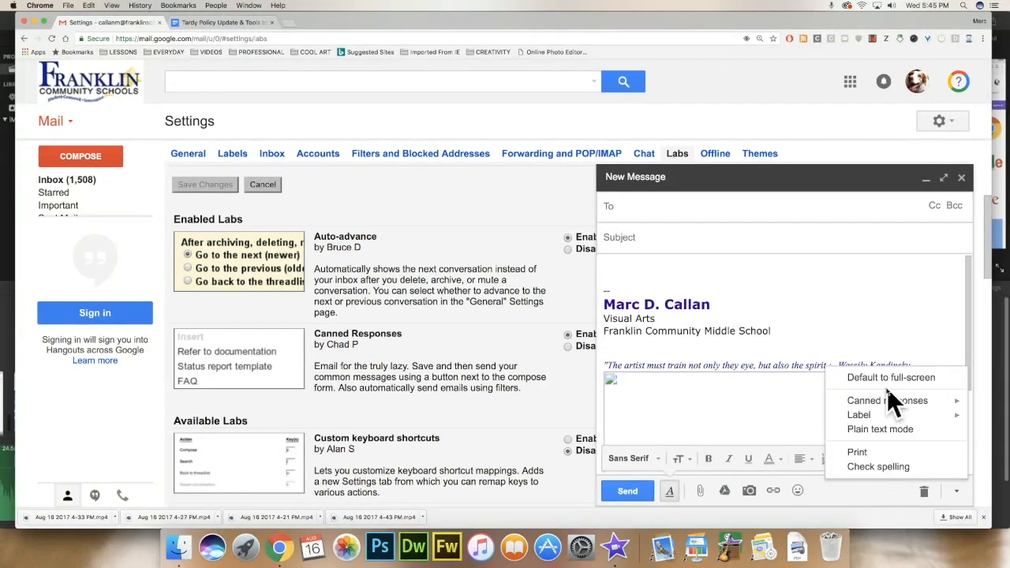
mouse_move(887, 401)
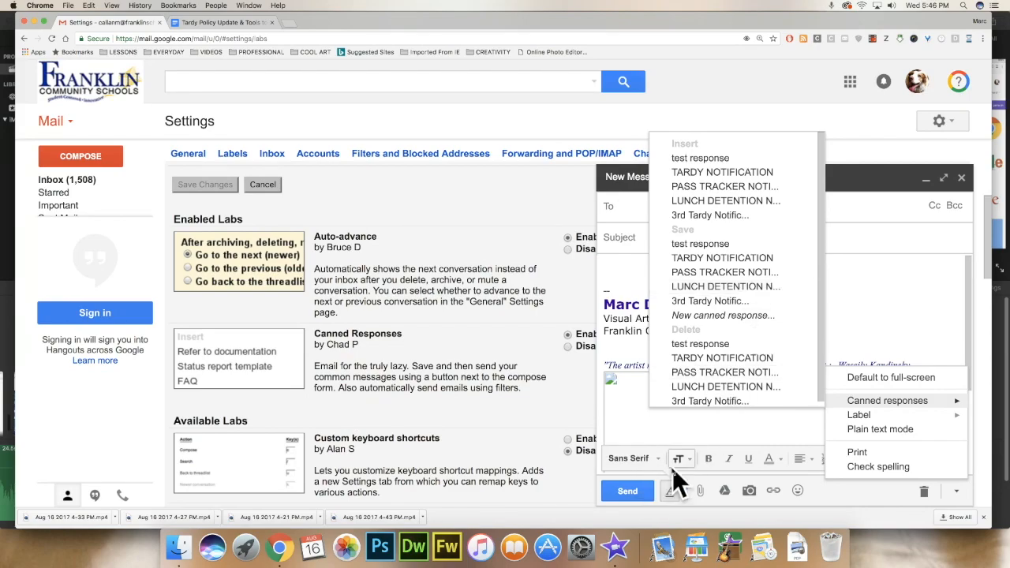
key("Escape")
left_click(867, 406)
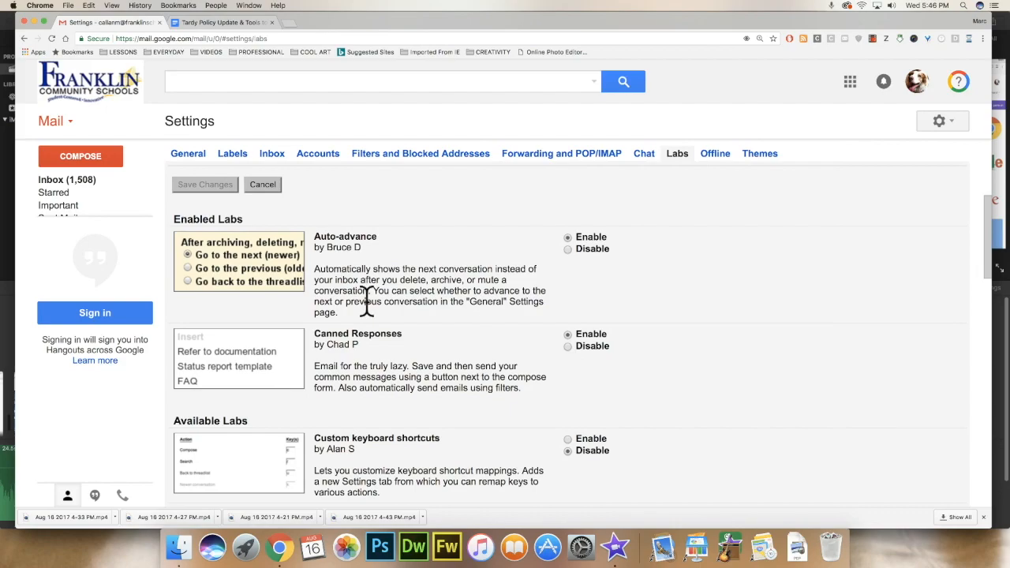